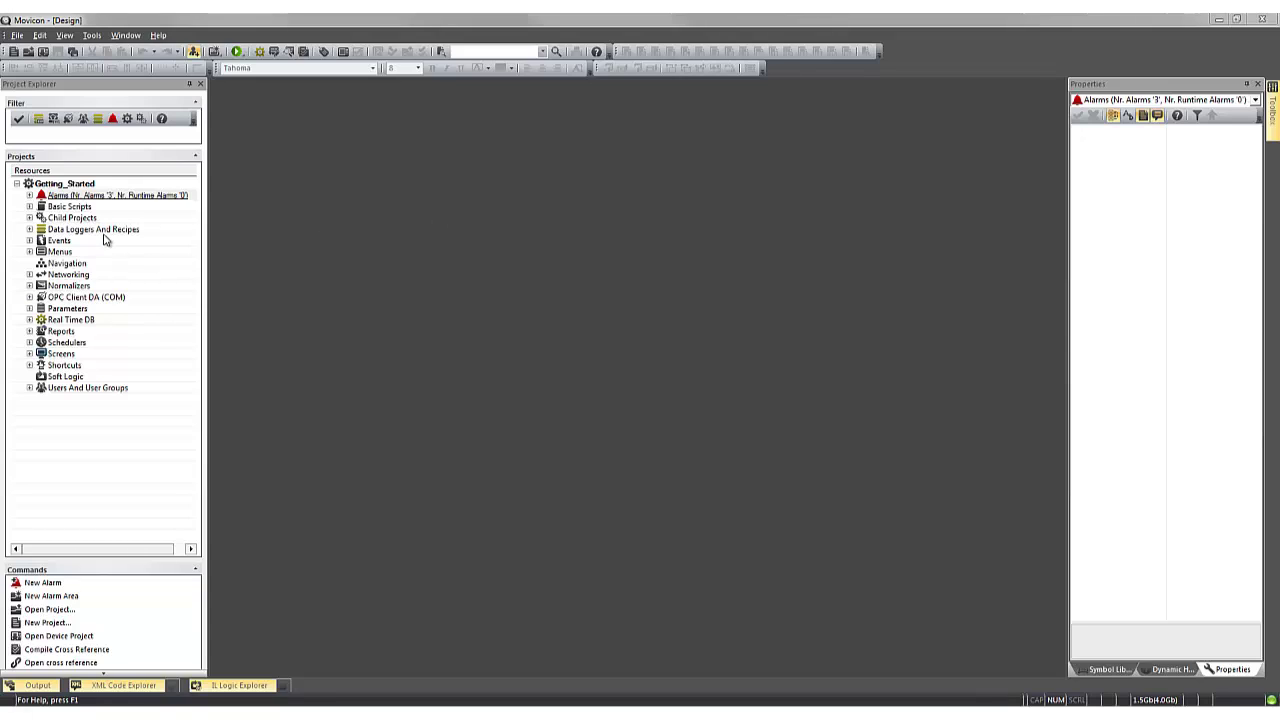
- Expand the Alarms, Data Loggers And Recipes and Screens groups, then show Getting_Started's properties
left_click(44, 186)
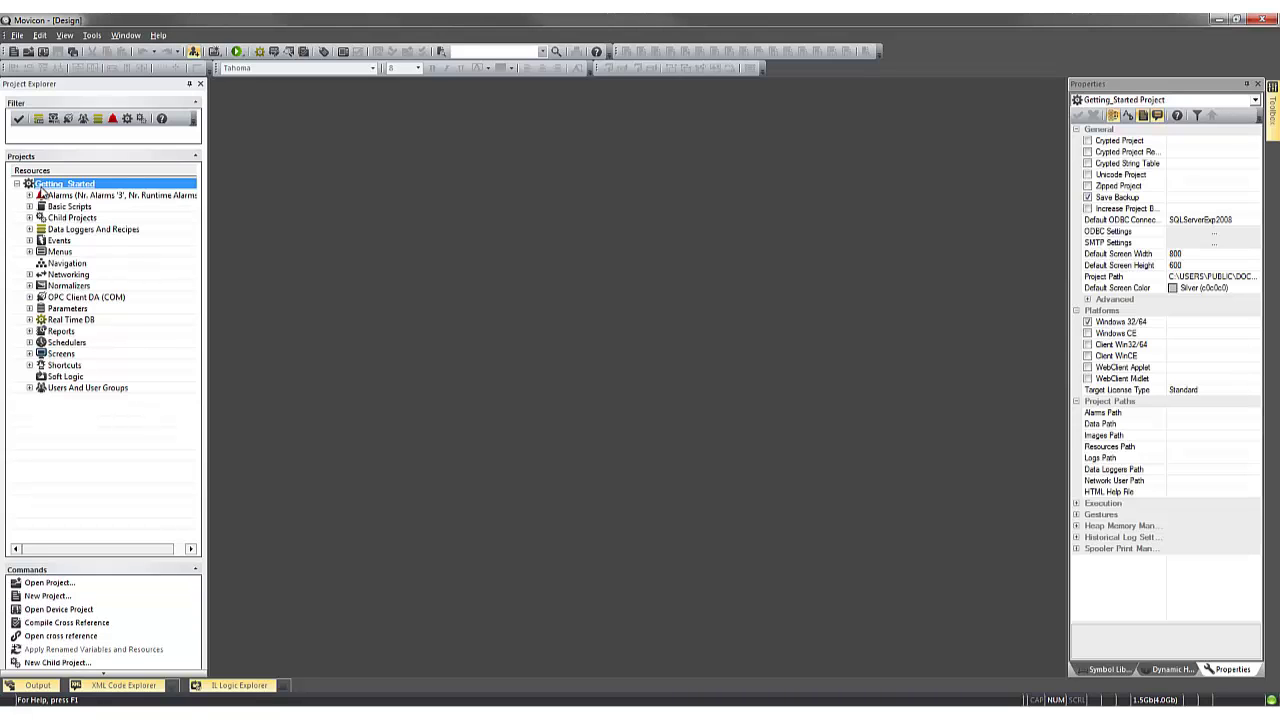
left_click(30, 196)
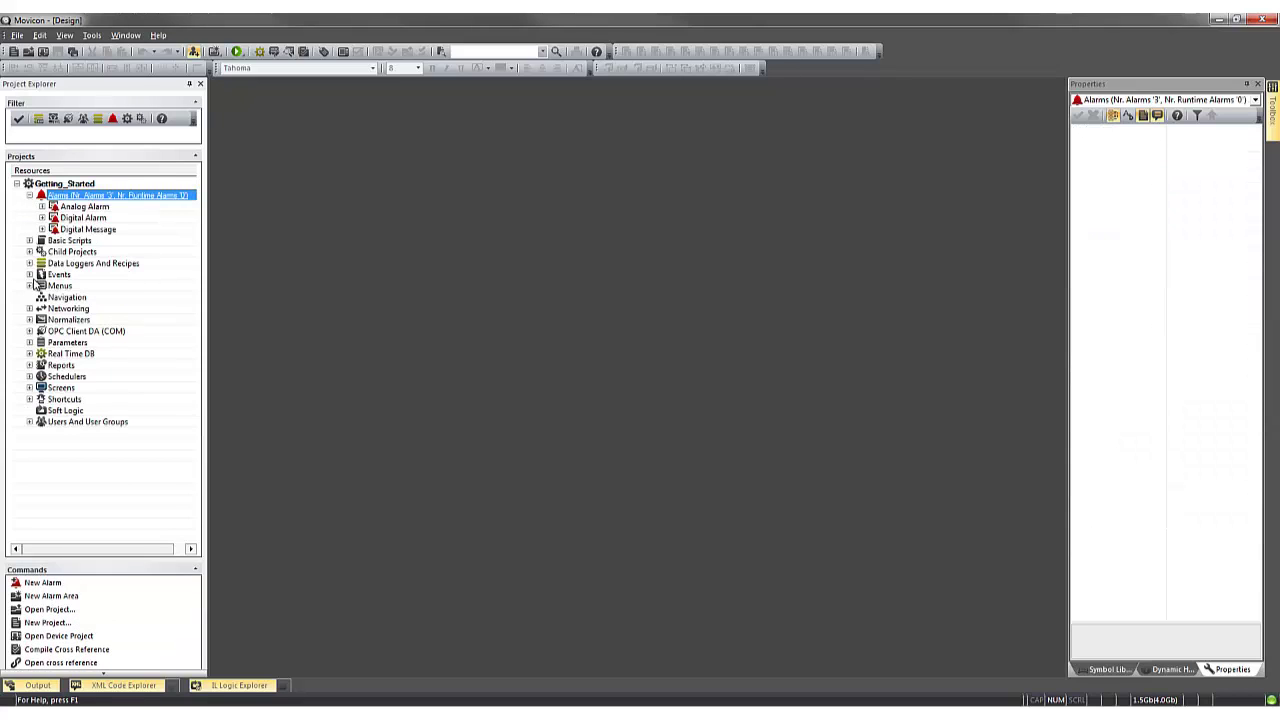
left_click(30, 263)
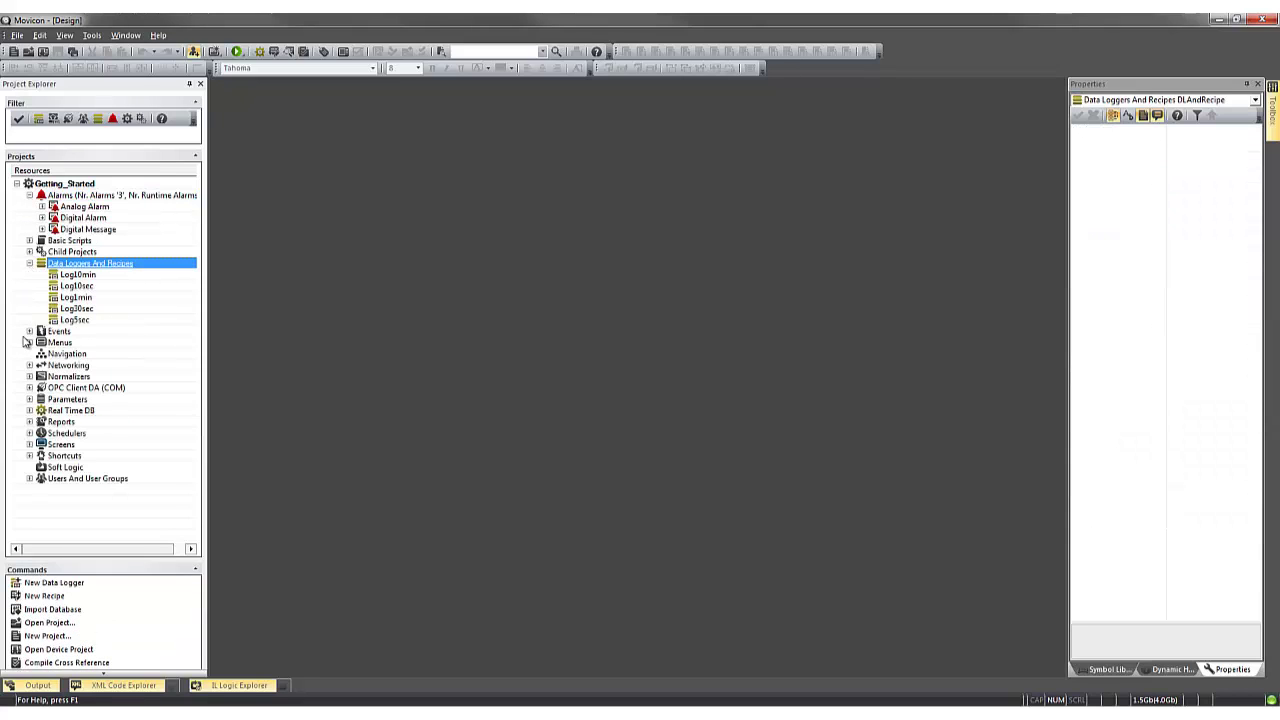
left_click(30, 444)
left_click(68, 186)
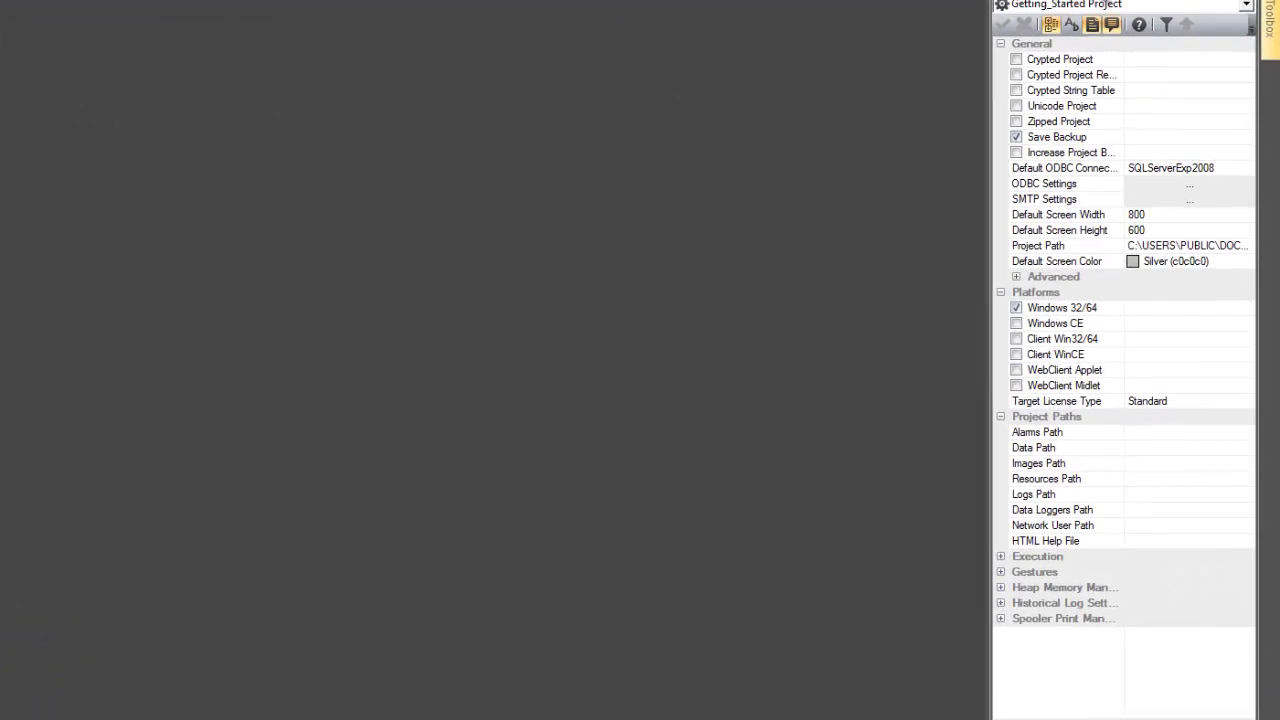
- Collapse all property categories, then expand only General, Platforms and Execution
left_click(1094, 26)
left_click(1096, 30)
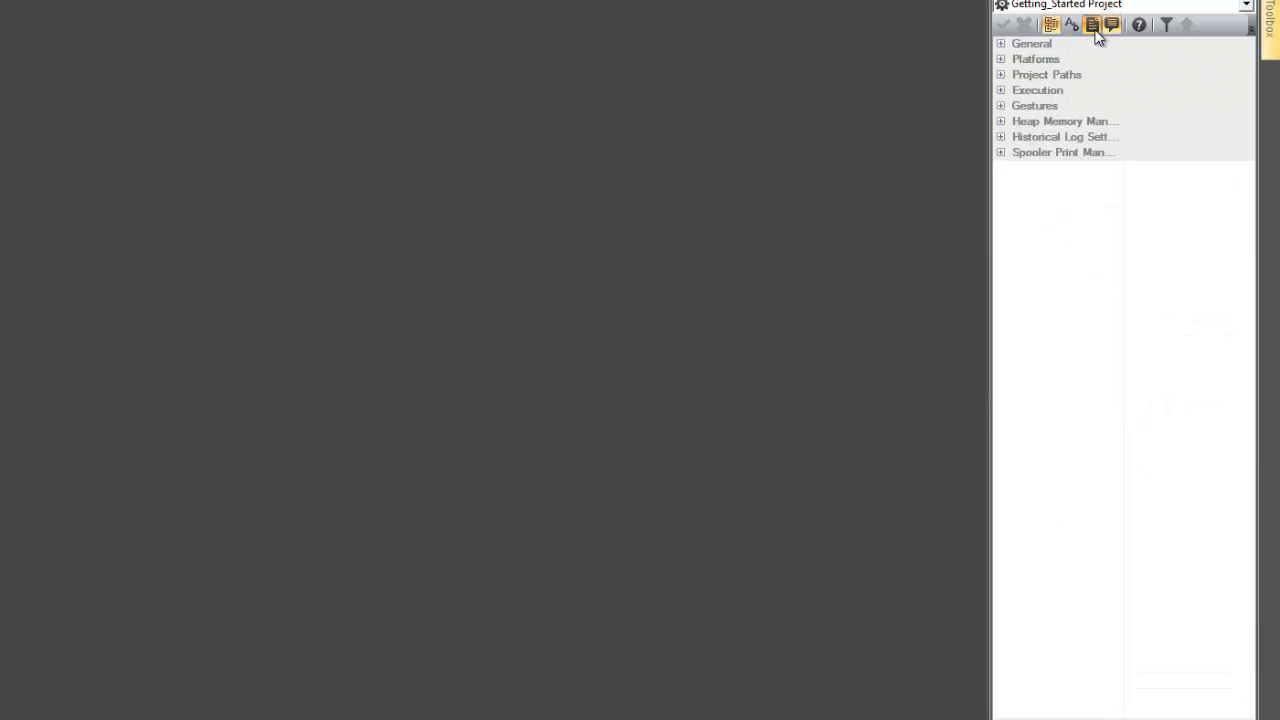
left_click(1001, 44)
left_click(1001, 293)
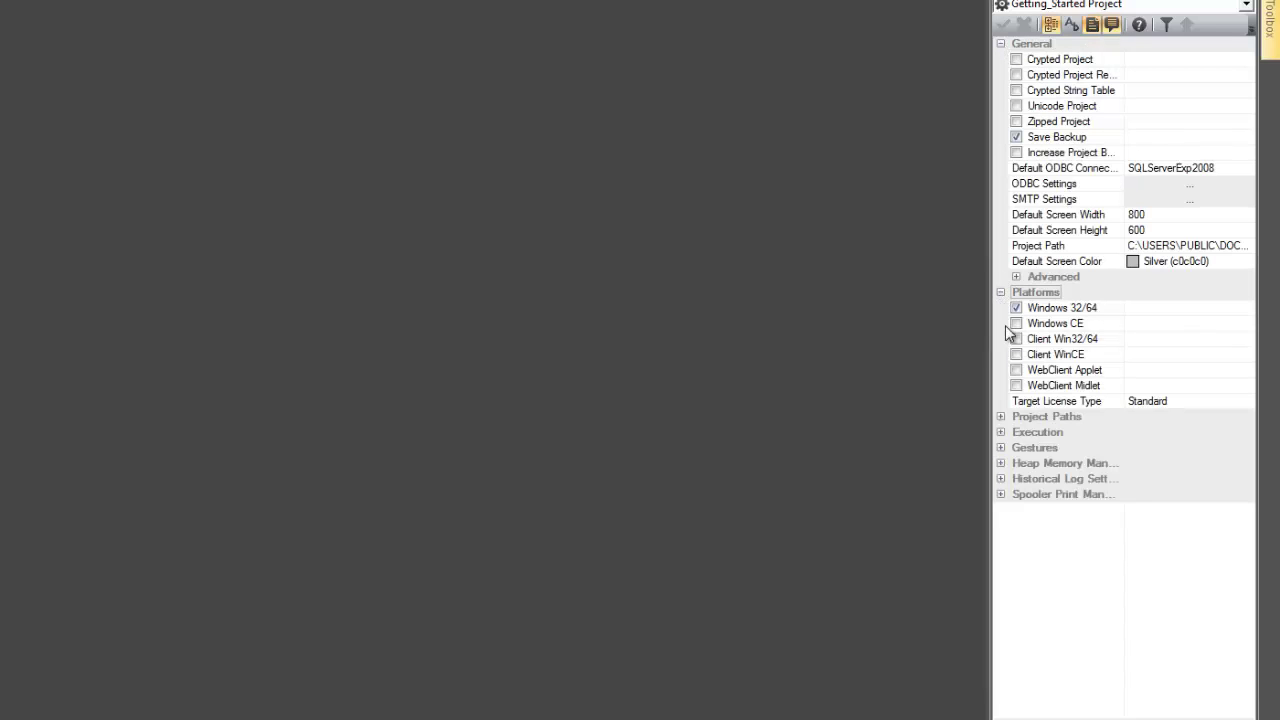
left_click(1001, 432)
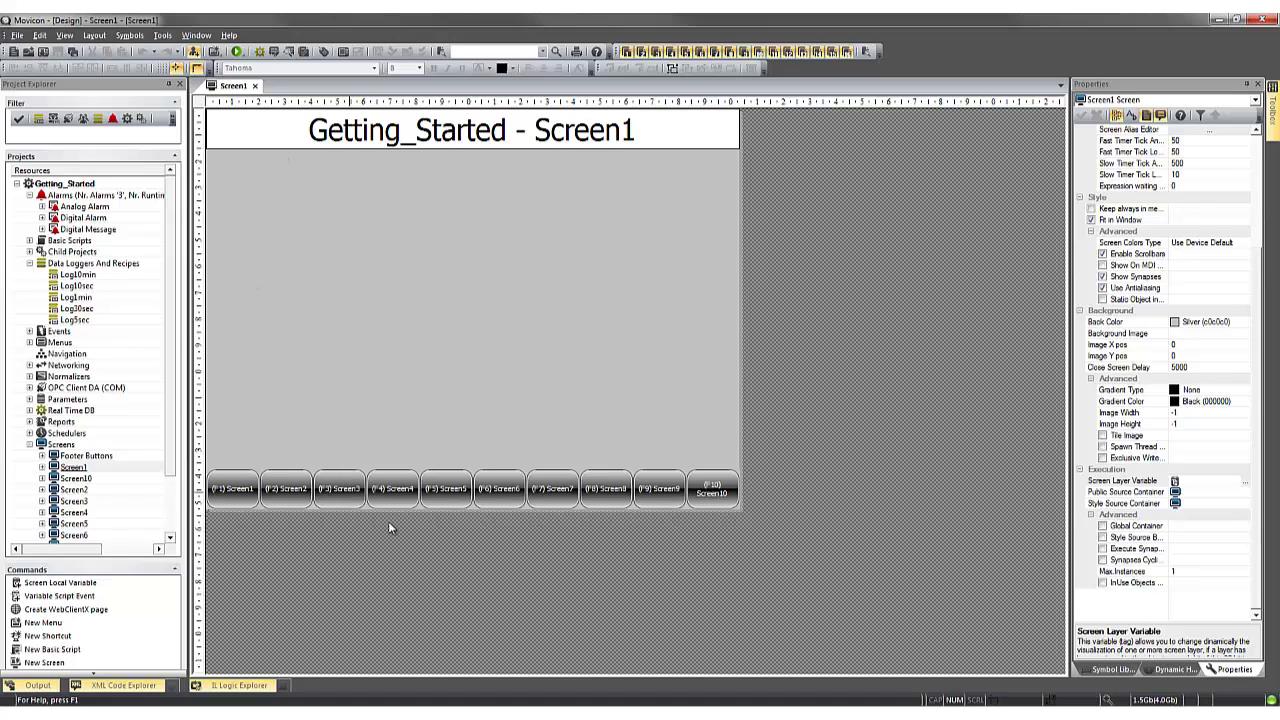
- Cycle through the IL Logic, Script and Refactoring explorers, ending on Screen1's XML code
left_click(271, 686)
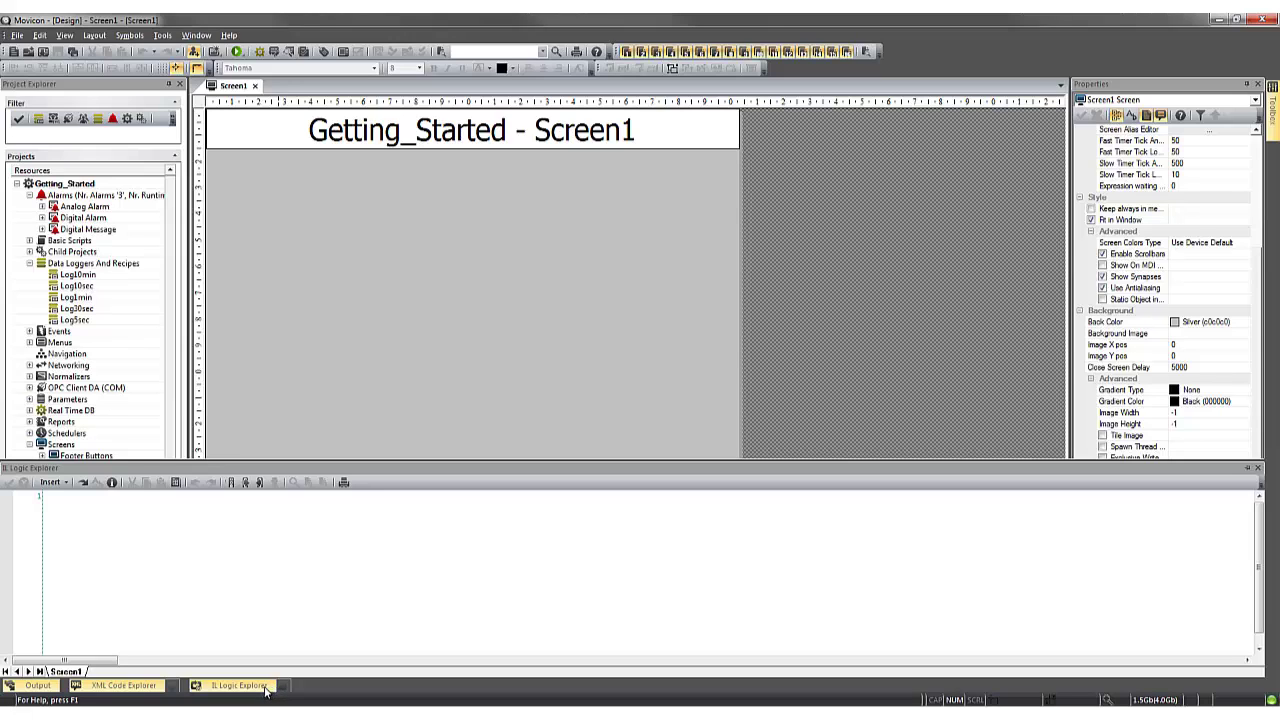
left_click(281, 687)
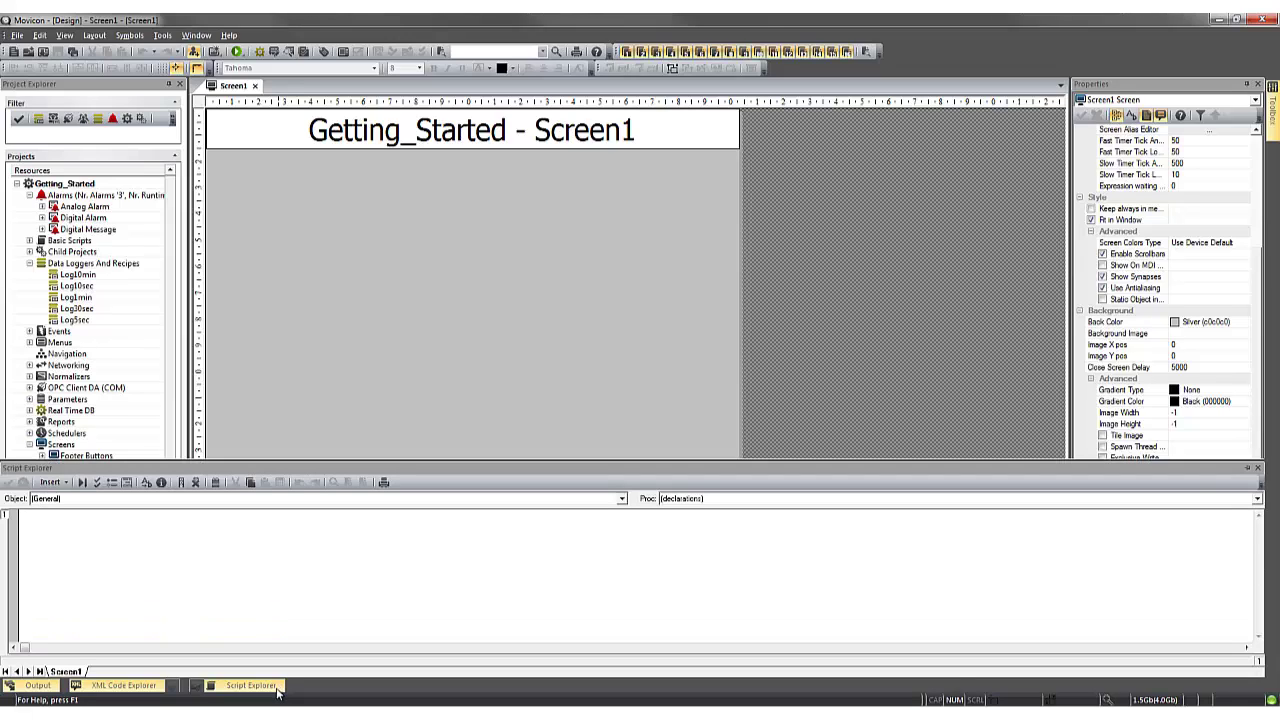
left_click(173, 688)
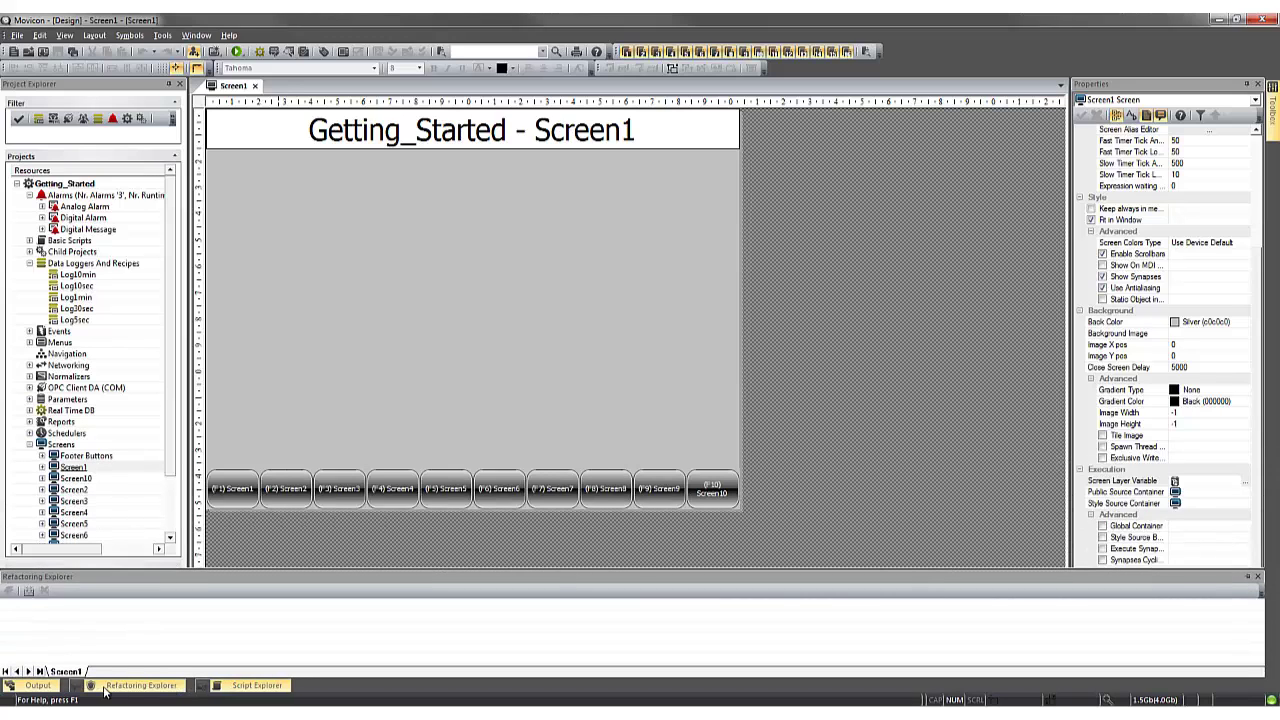
left_click(75, 686)
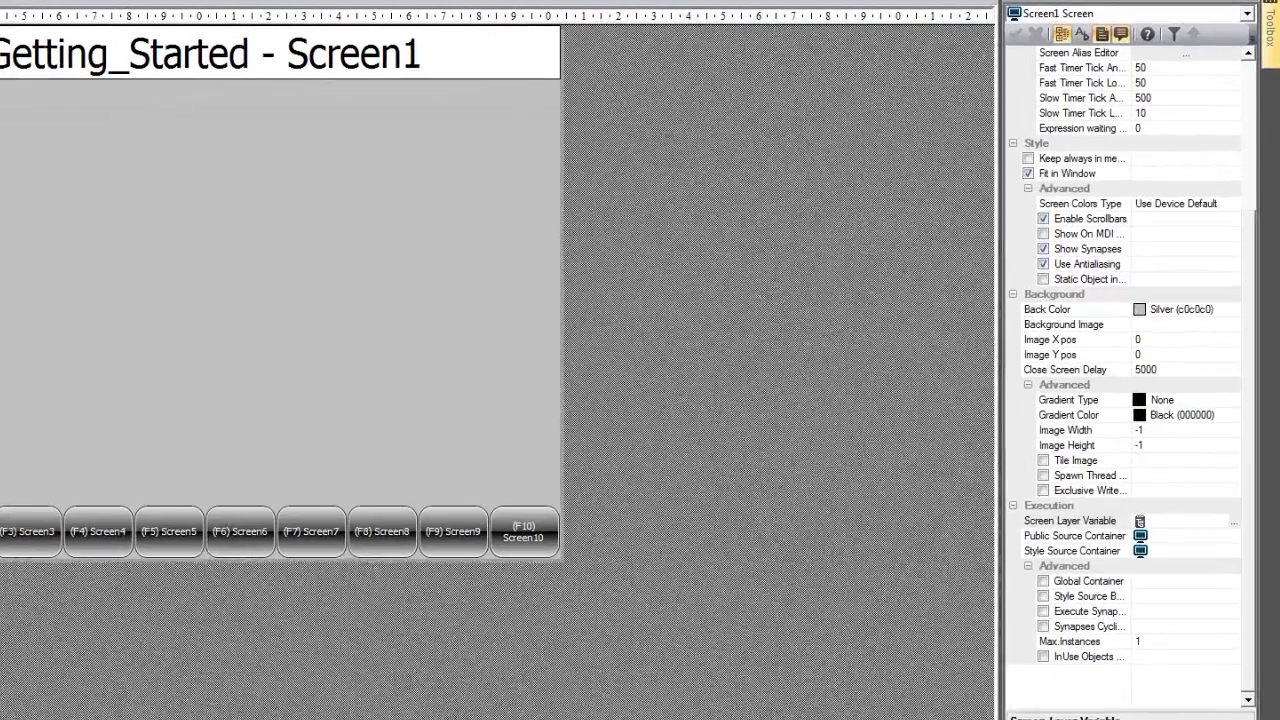
- View Mixers Animated and Mining symbols, then collapse Objects and Clocks and expand Sliders-Gauges-Meters, Buttons-Lights, Basic Shapes
left_click(1088, 80)
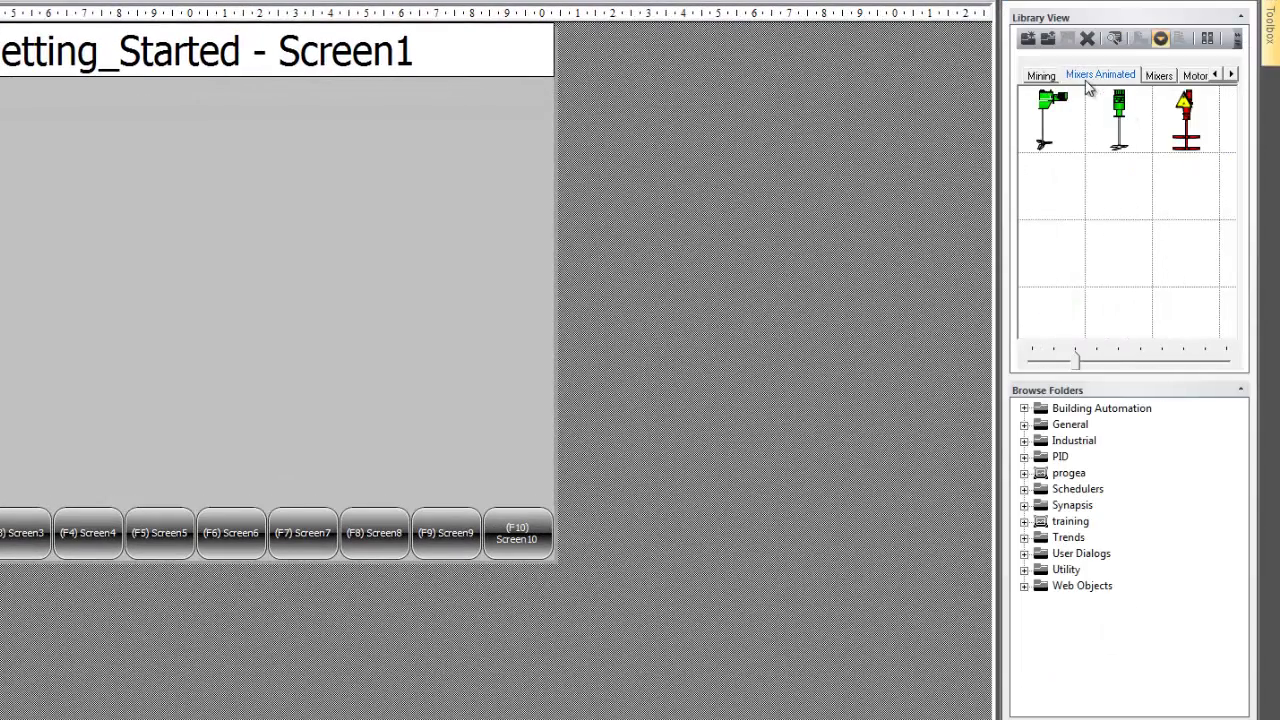
left_click(1041, 76)
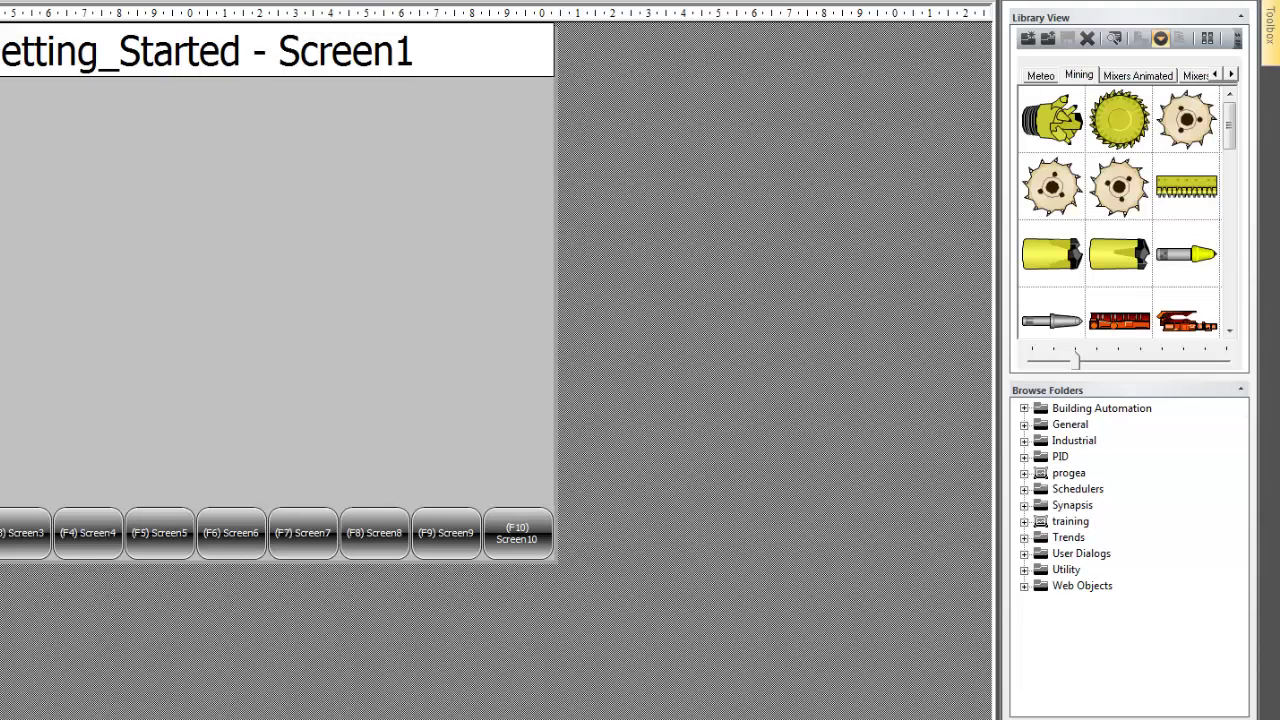
mouse_move(1270, 50)
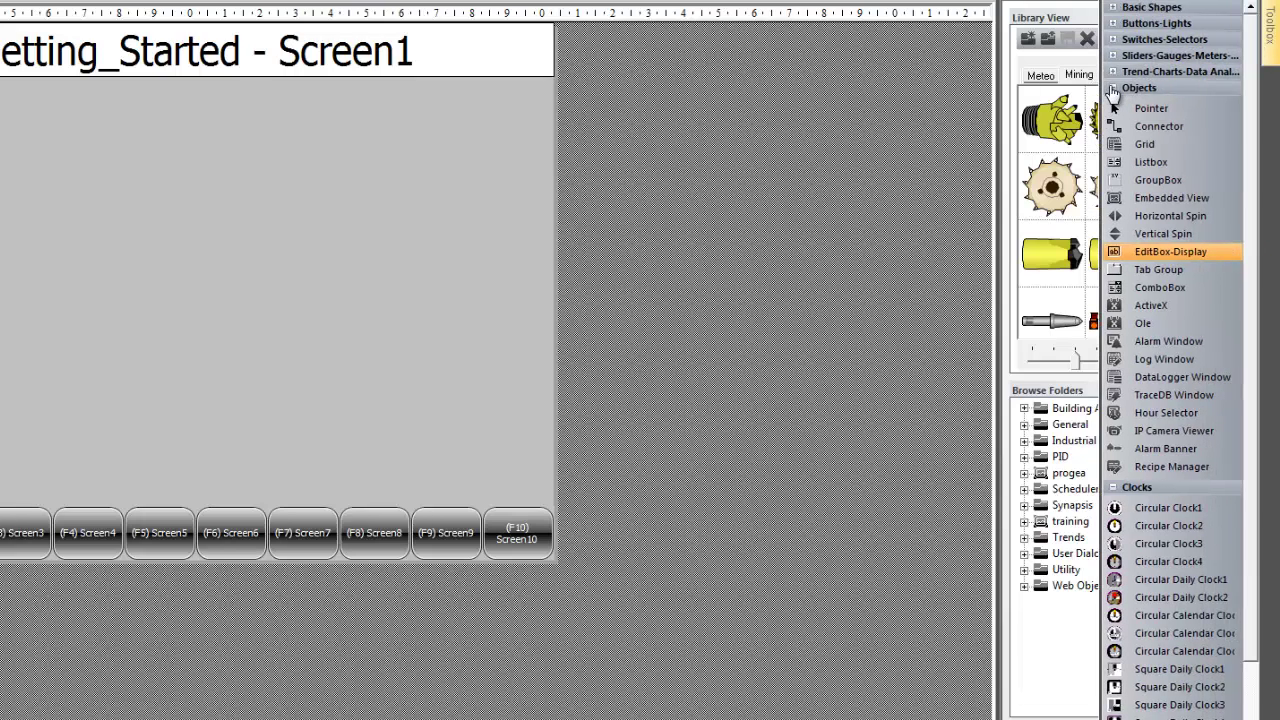
left_click(1113, 90)
left_click(1113, 104)
left_click(1115, 57)
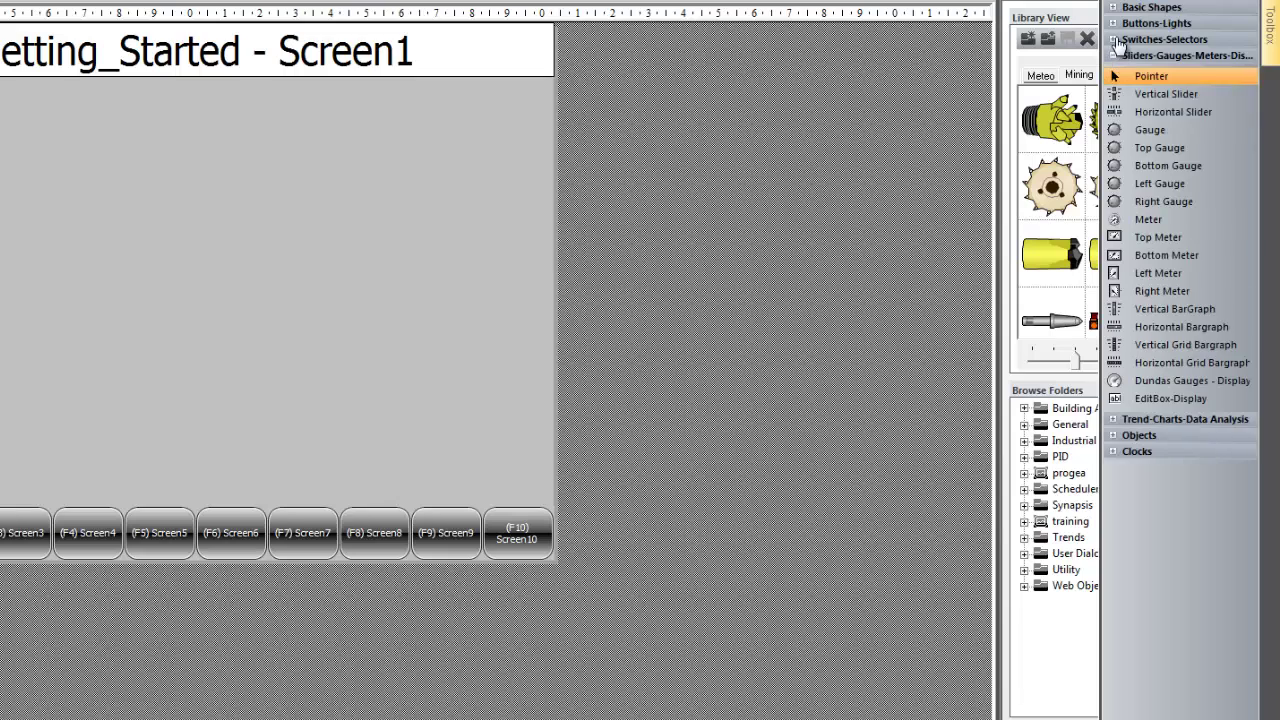
left_click(1116, 24)
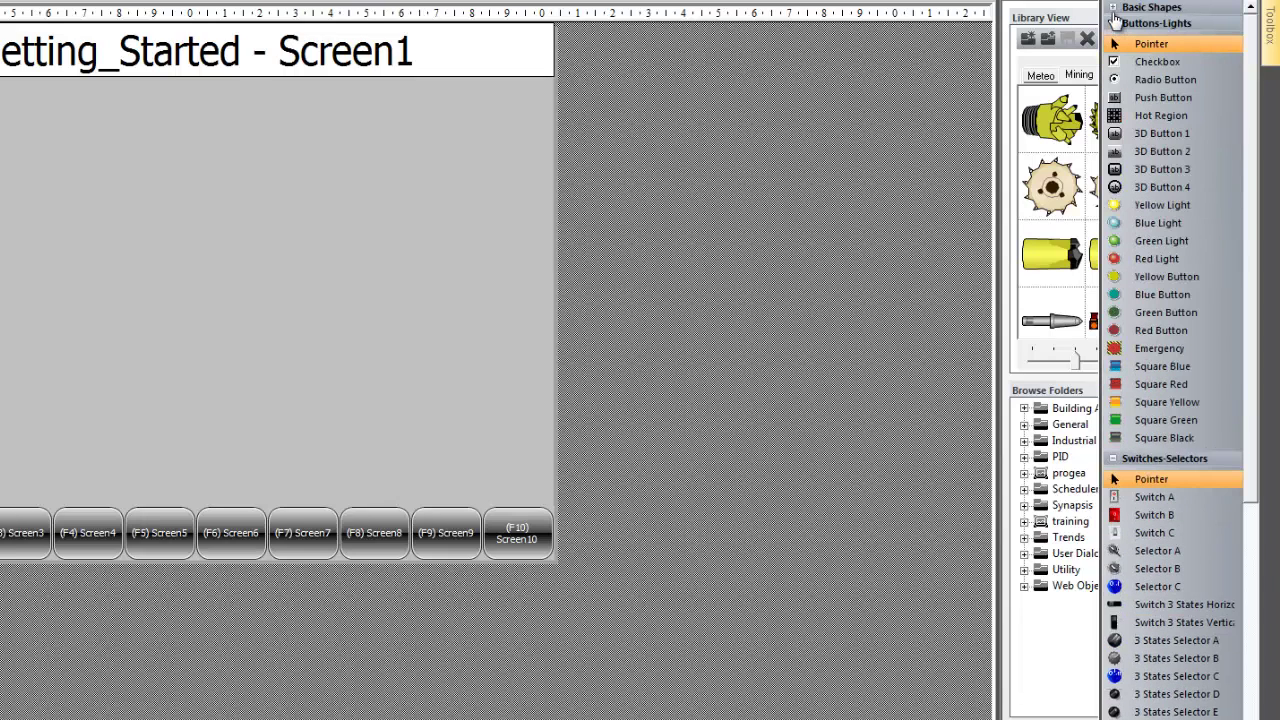
left_click(1113, 7)
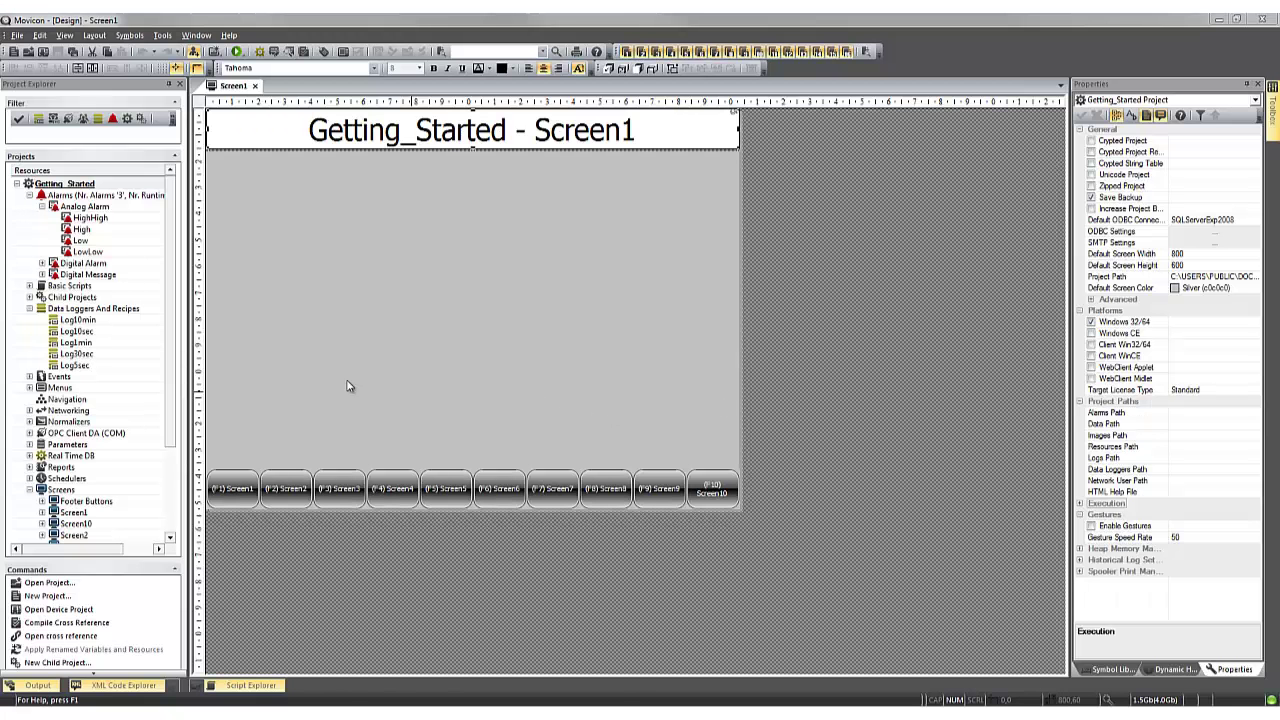
- Select Getting_Started and expand its Execution and Historical Log Settings property groups
left_click(63, 186)
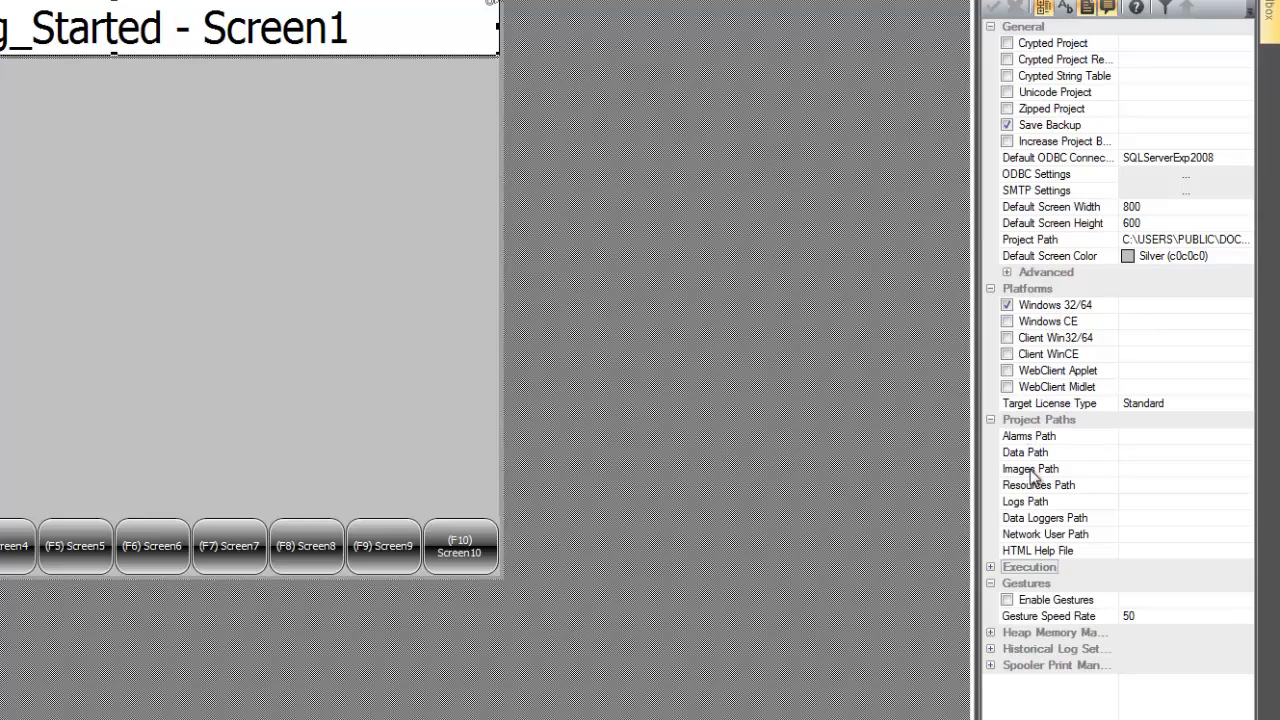
left_click(990, 567)
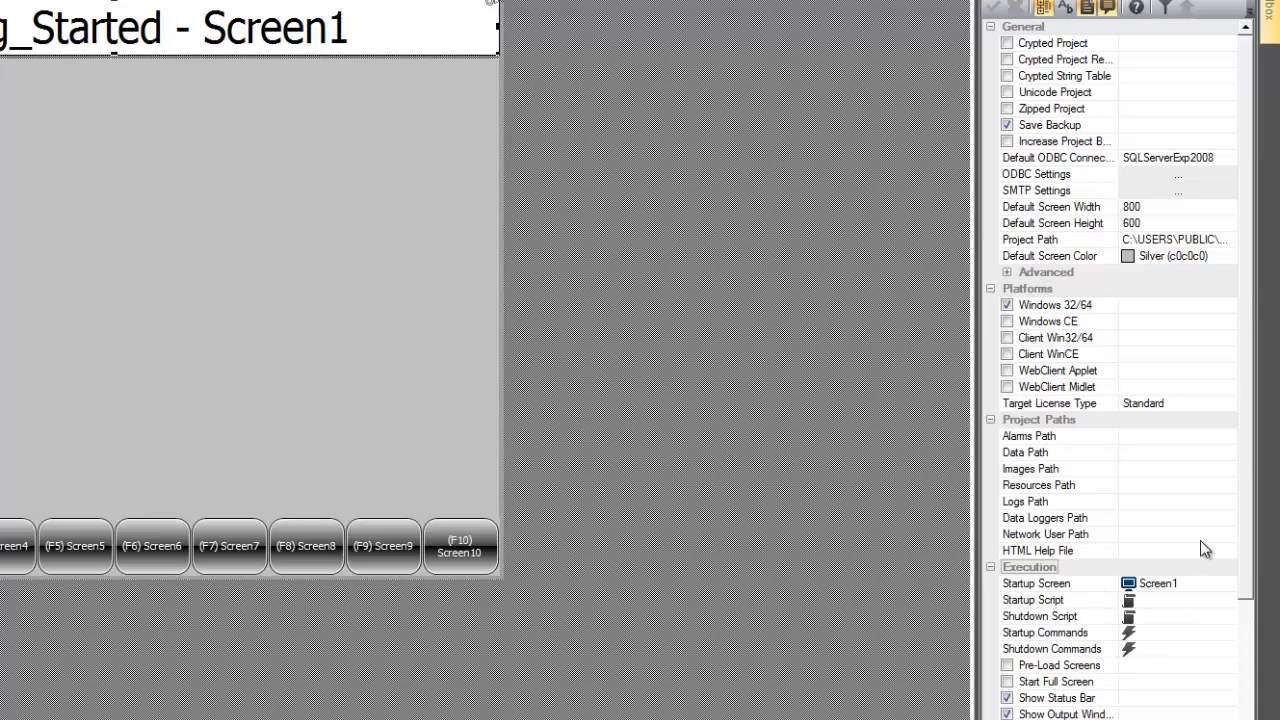
scroll(1245, 500, "down", 3)
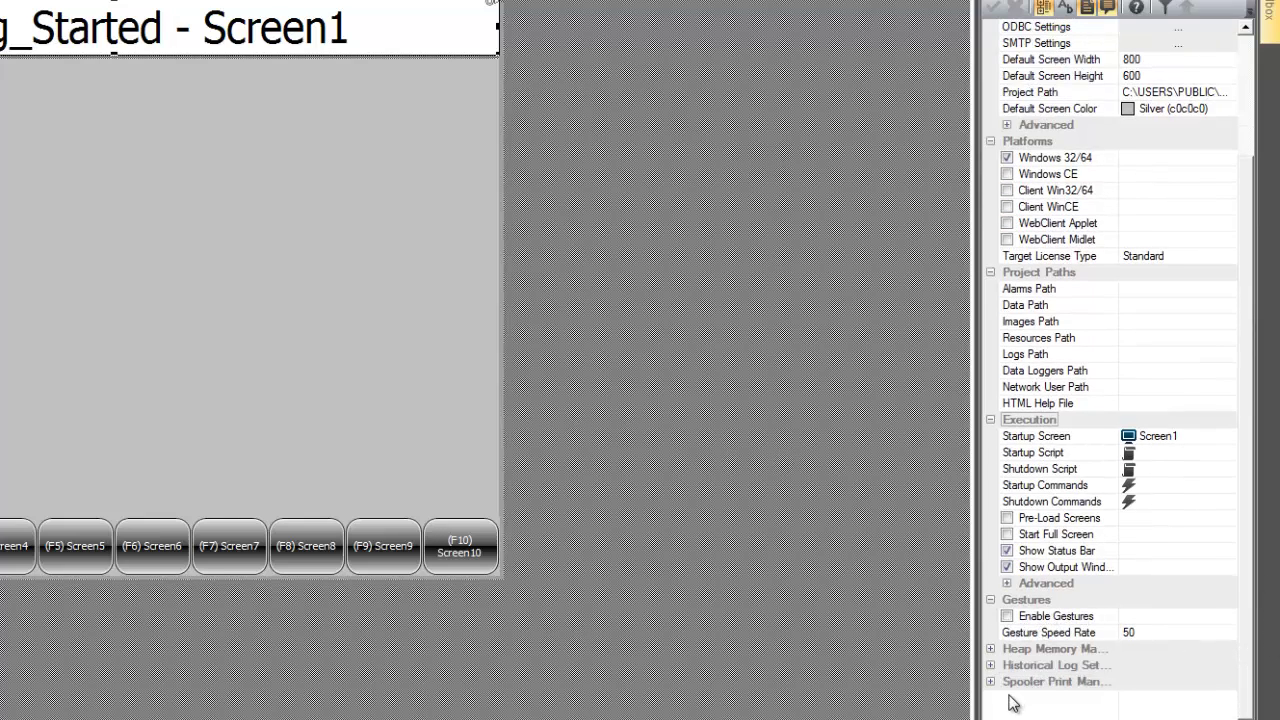
left_click(990, 665)
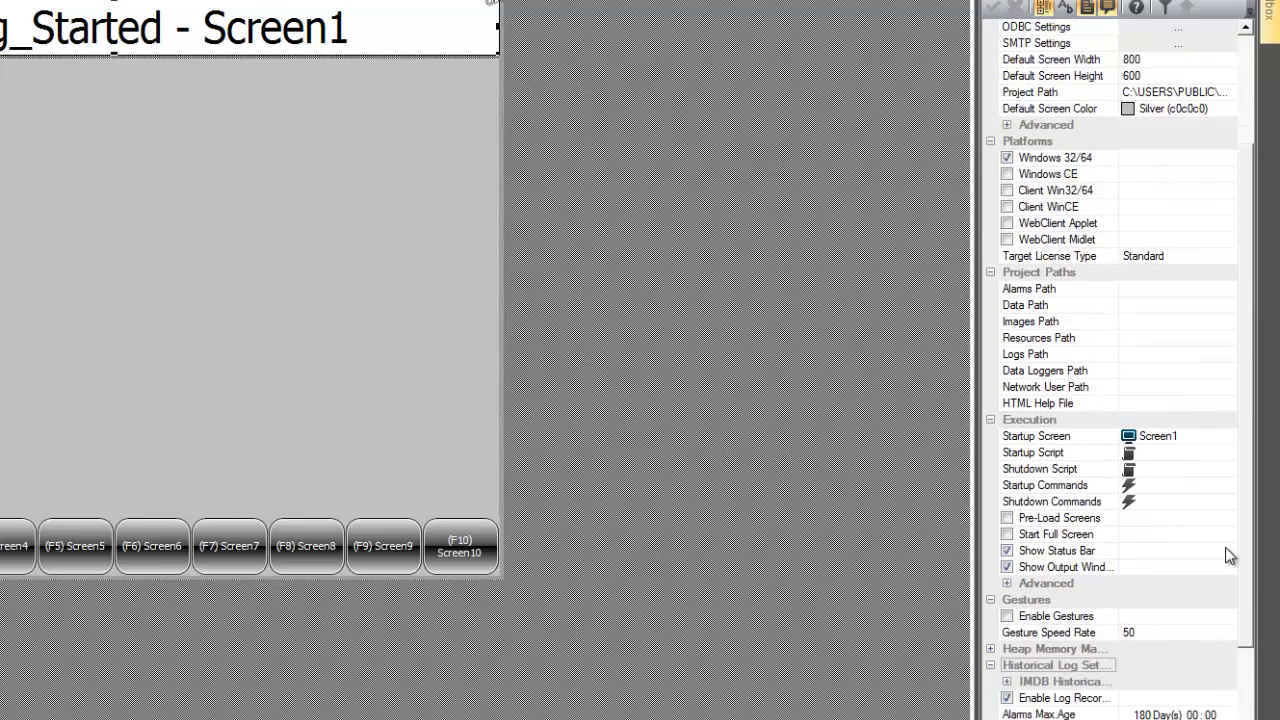
scroll(1245, 530, "down", 1)
scroll(1245, 540, "down", 3)
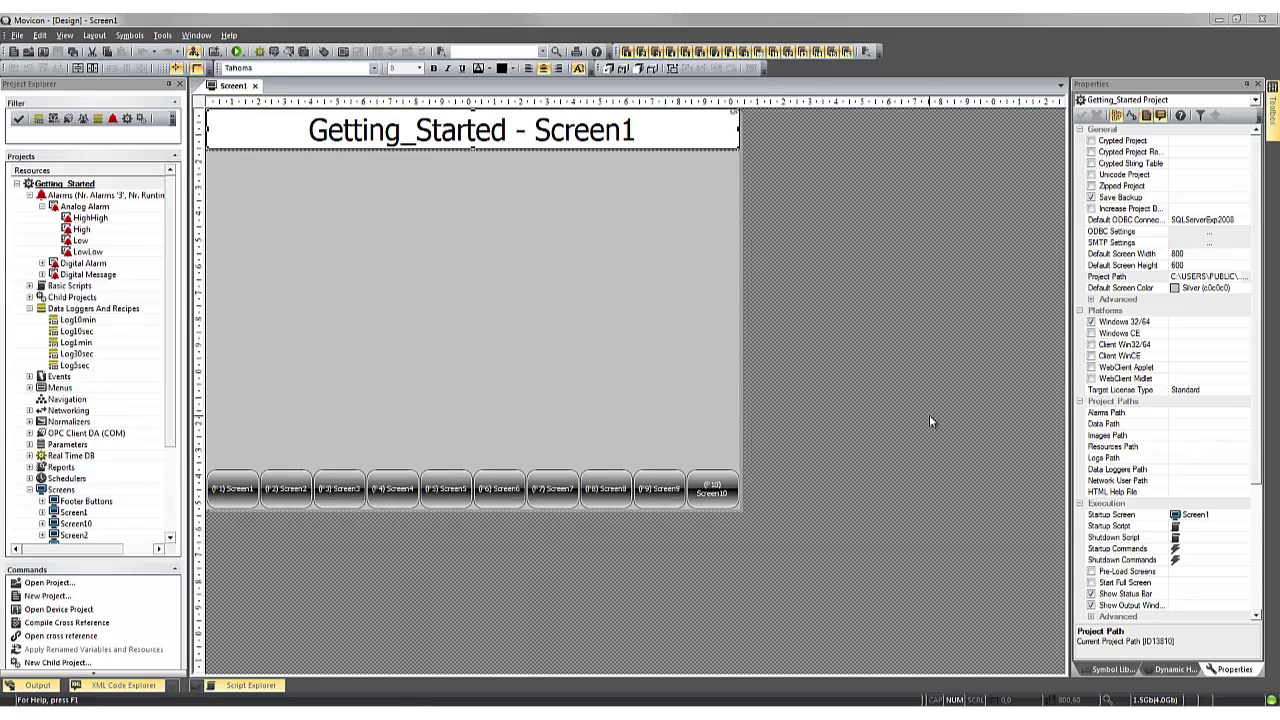
- Open the Getting_Started project folder on disk from the Project Path property's browse button
left_click(60, 184)
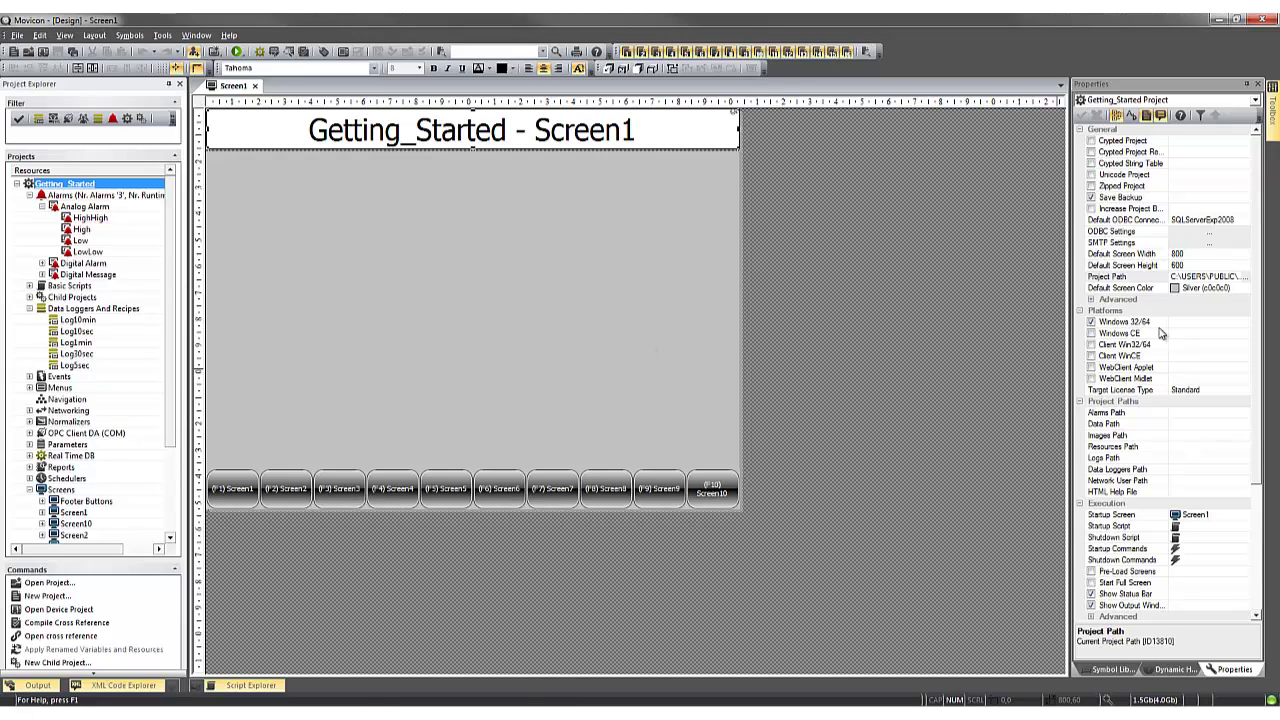
left_click(1095, 279)
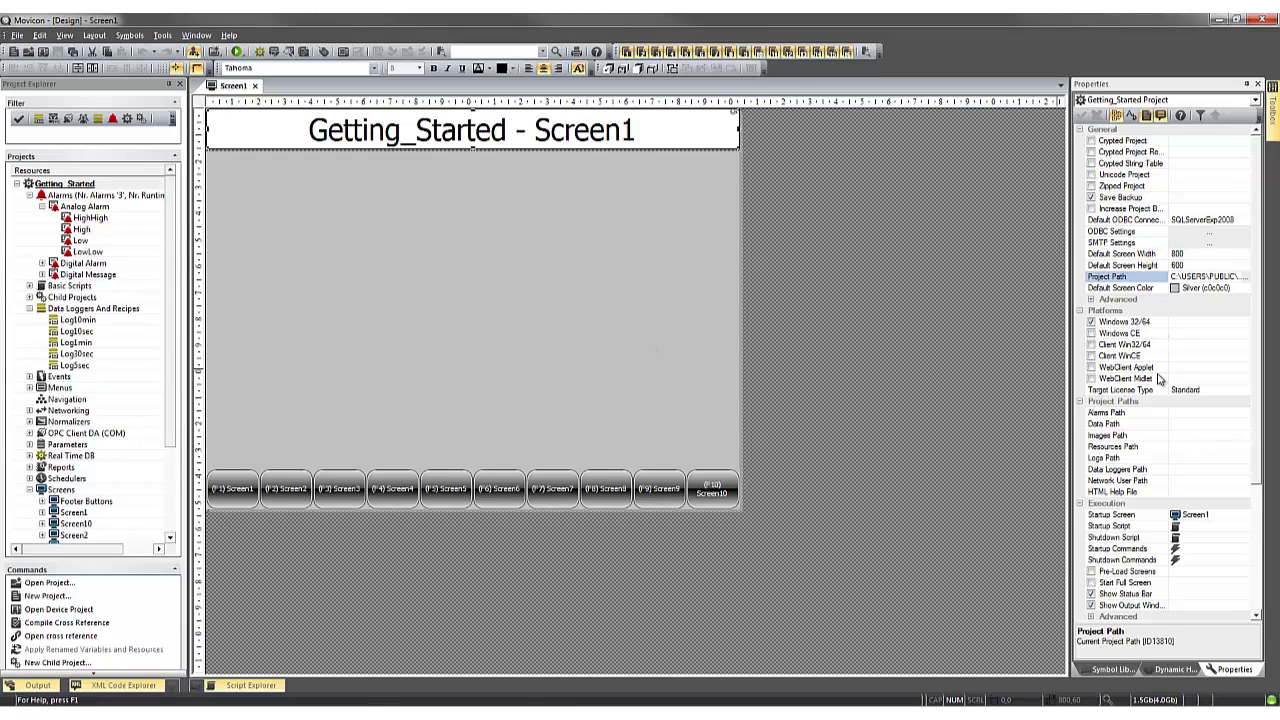
left_click(1247, 277)
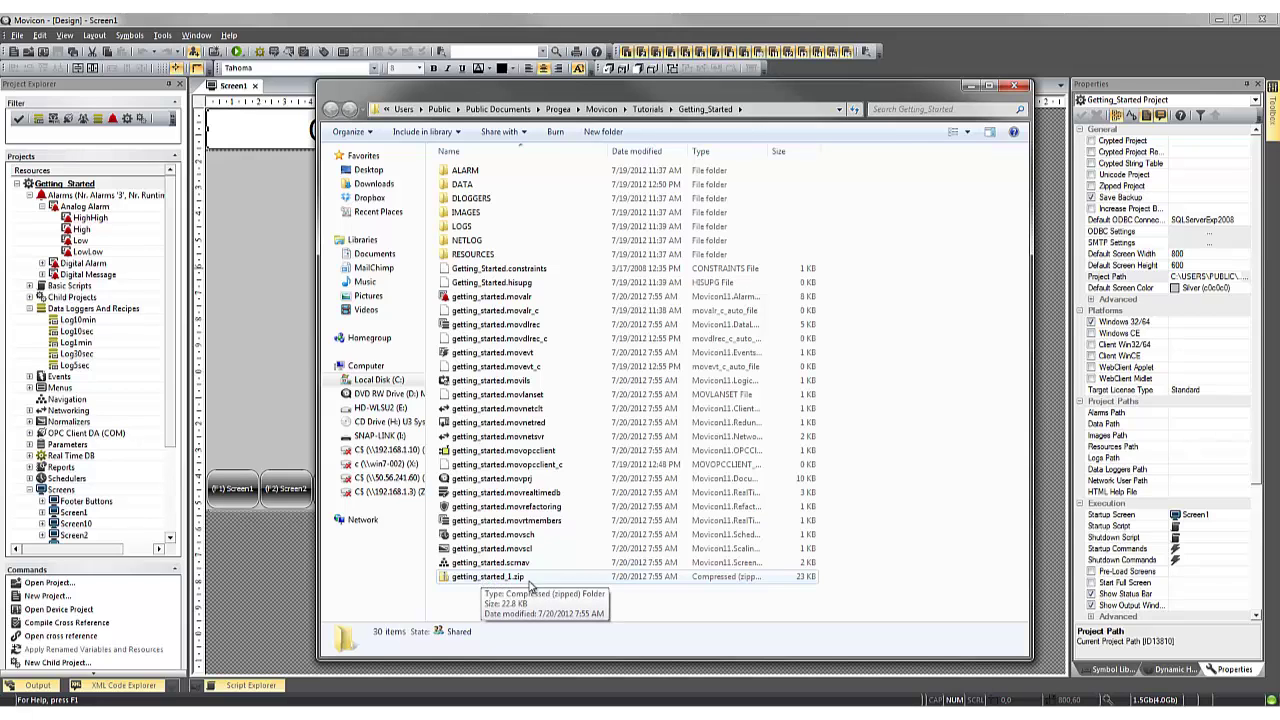
- Browse into RESOURCES\GETTING_STARTED, then go back to the Getting_Started project folder
double_click(480, 256)
double_click(474, 172)
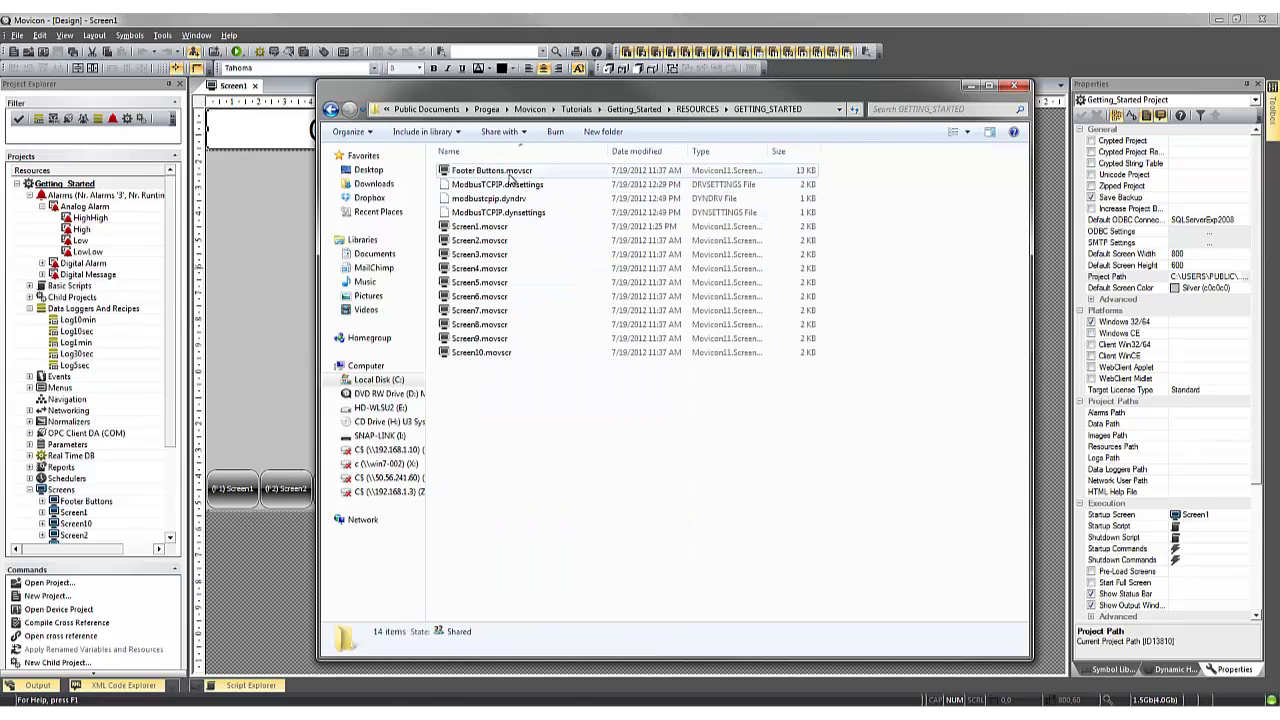
left_click(330, 109)
left_click(330, 109)
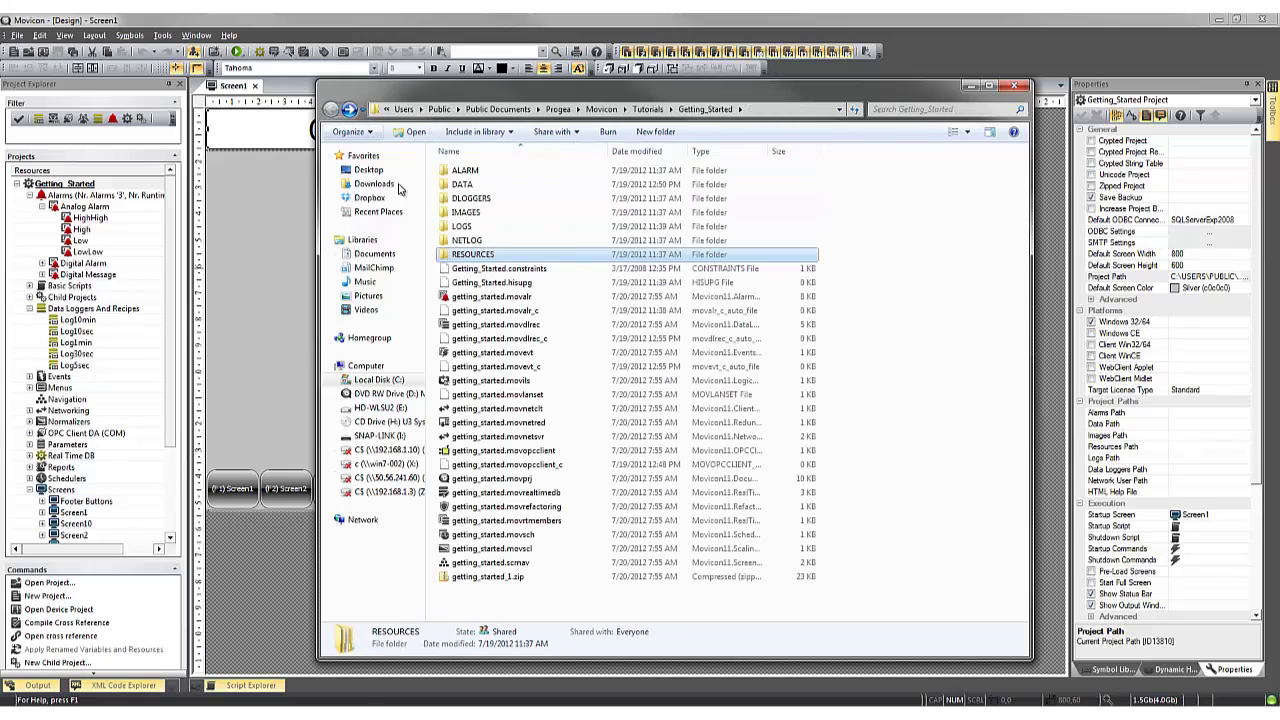
- Open getting_started.movprj with Notepad and scroll through its XML
left_click(520, 481)
right_click(518, 478)
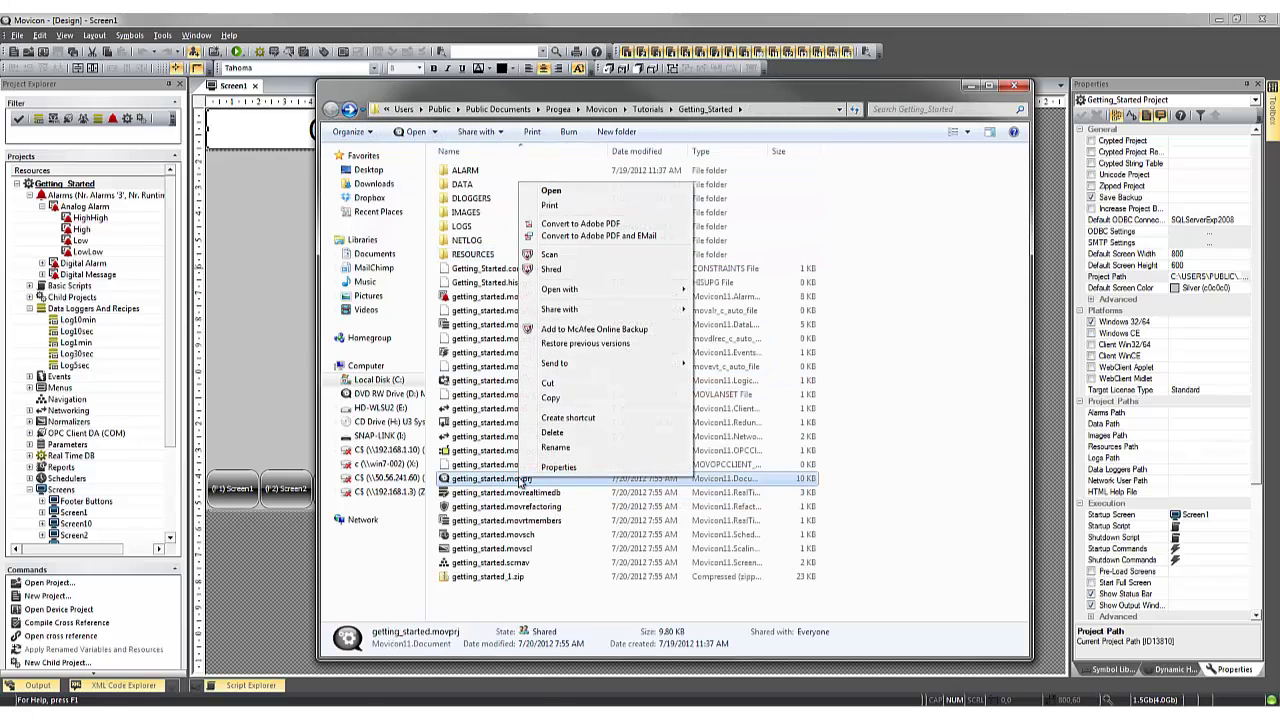
mouse_move(630, 290)
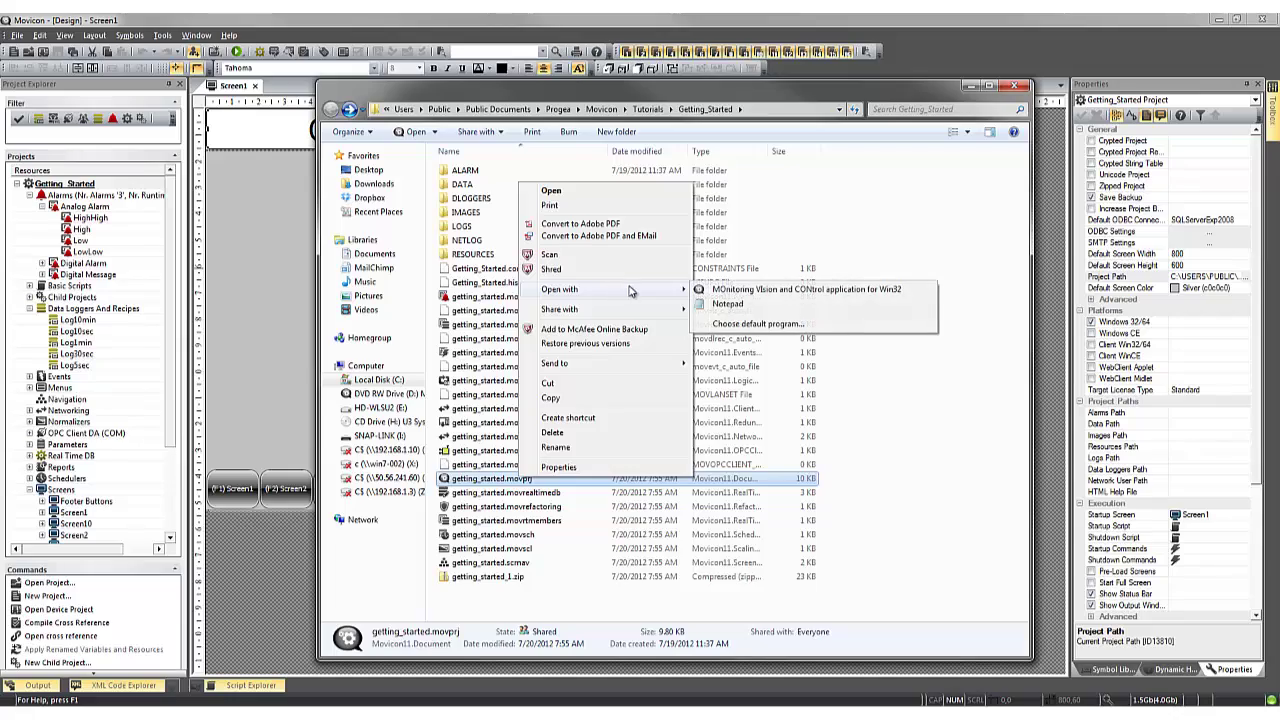
left_click(726, 304)
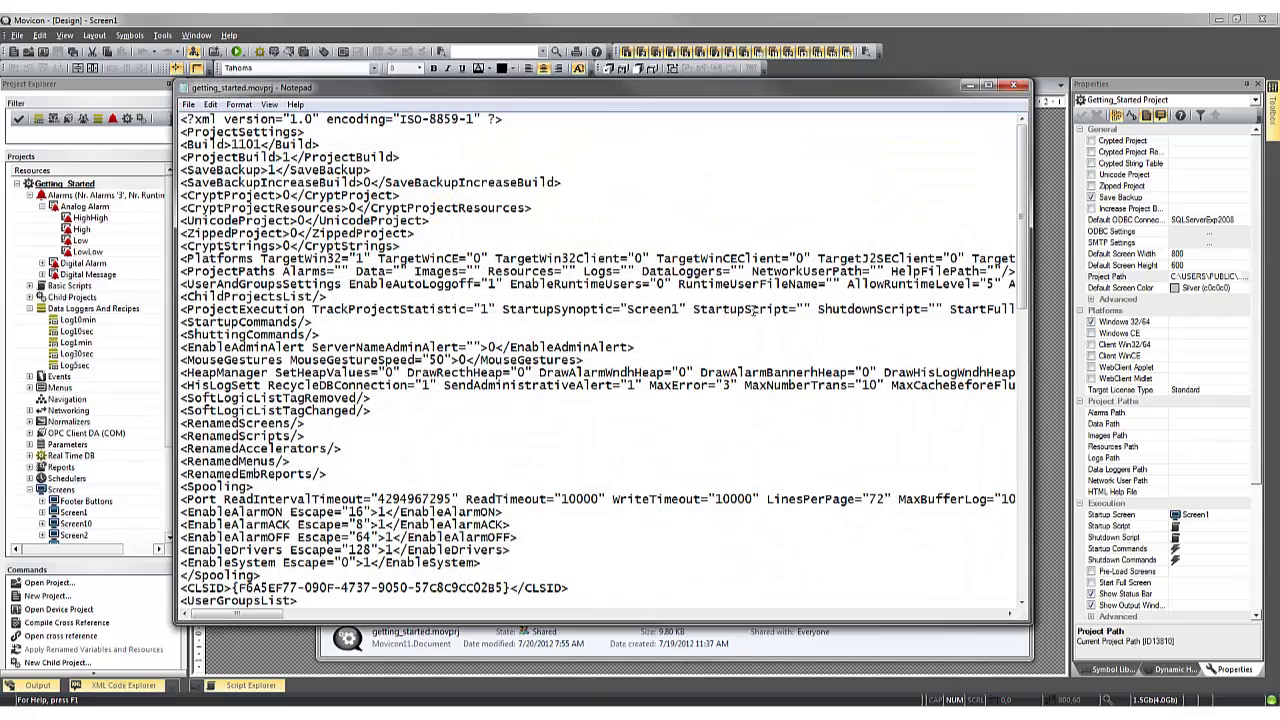
scroll(1030, 235, "down", 3)
left_click_drag(1030, 235, 1041, 387)
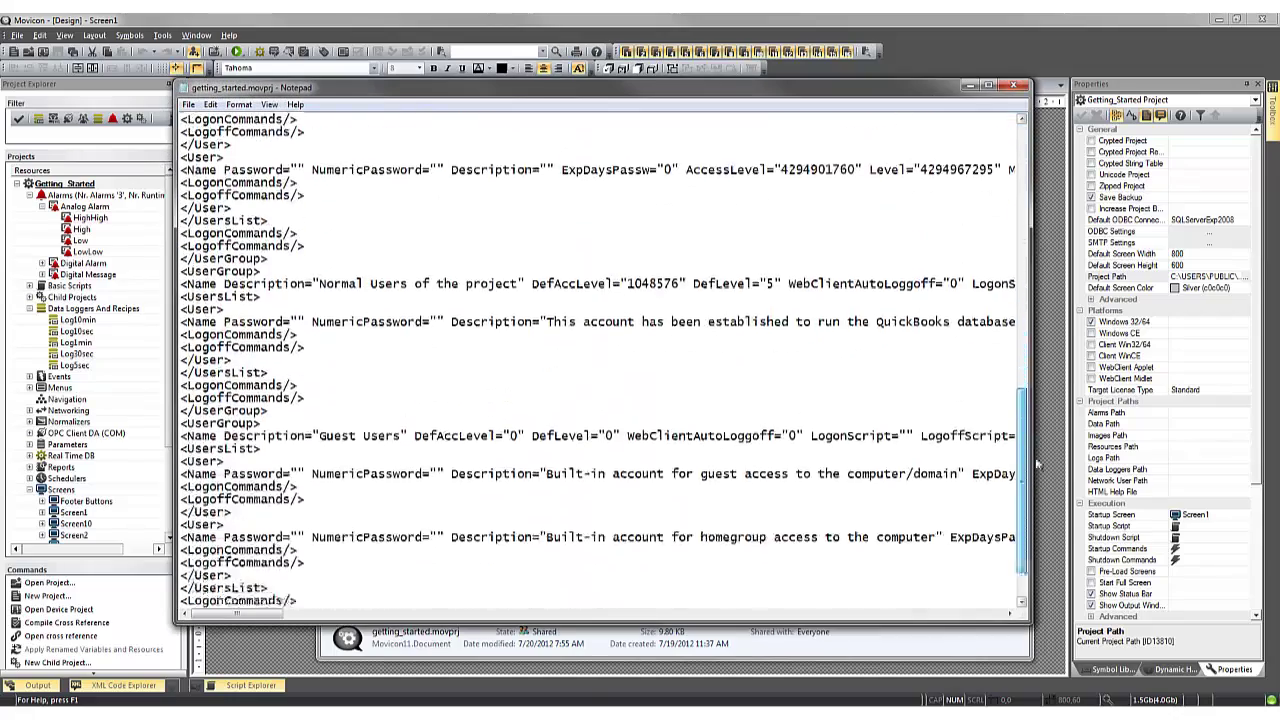